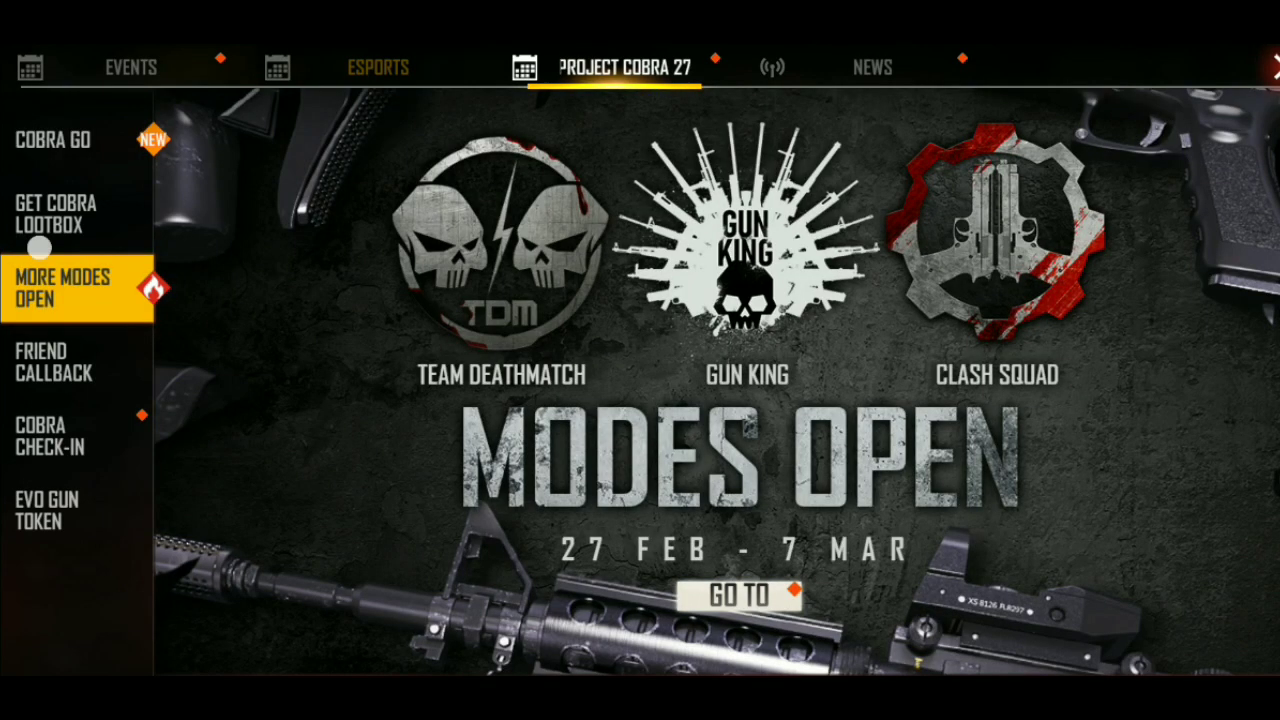
# Step: Browse the More Modes Open and Cobra check-in reward event pages
pyautogui.click(56, 213)
pyautogui.click(63, 288)
pyautogui.click(50, 436)
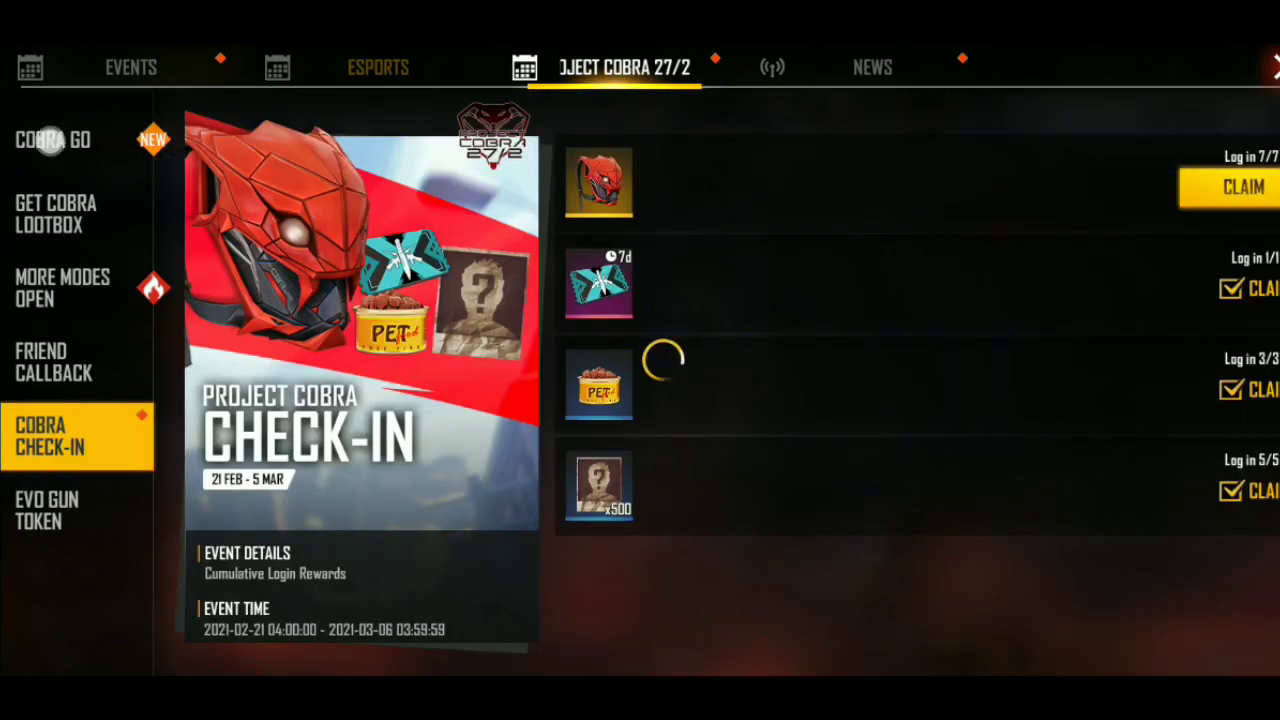
# Step: Open the Luck Royale 30% OFF offer from the general events list
pyautogui.click(85, 62)
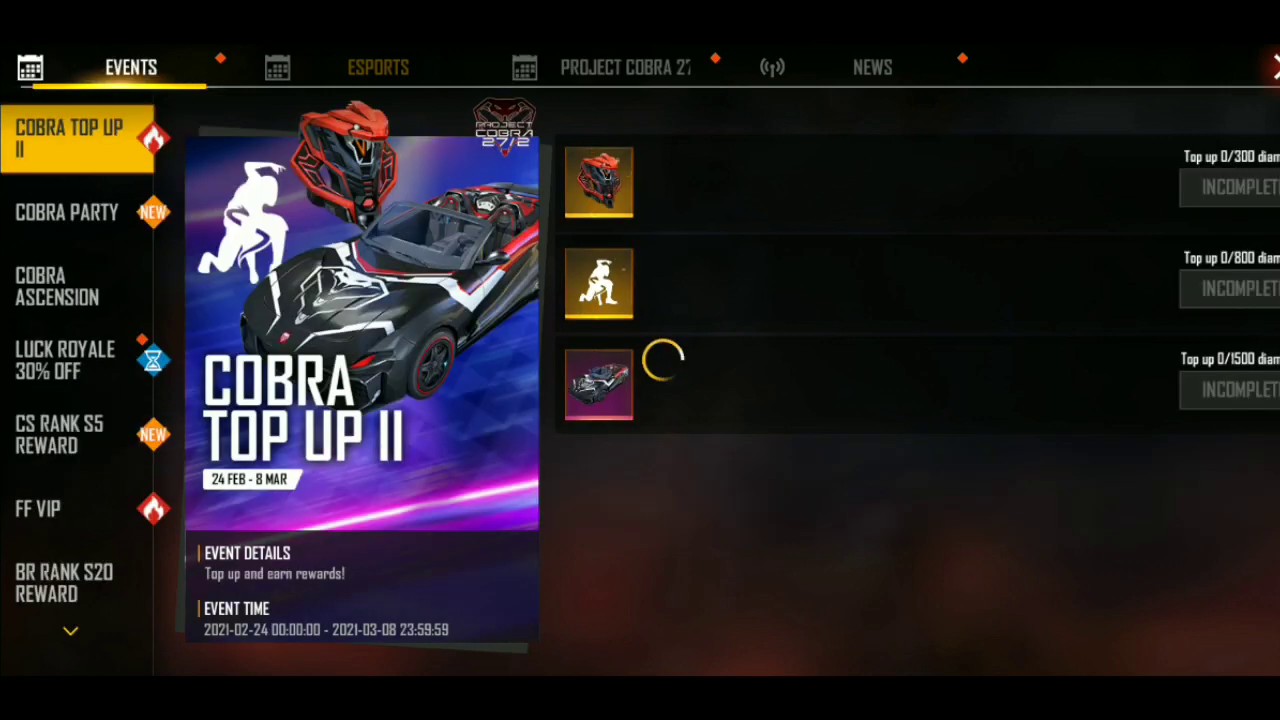
pyautogui.click(43, 201)
pyautogui.click(57, 286)
pyautogui.click(65, 360)
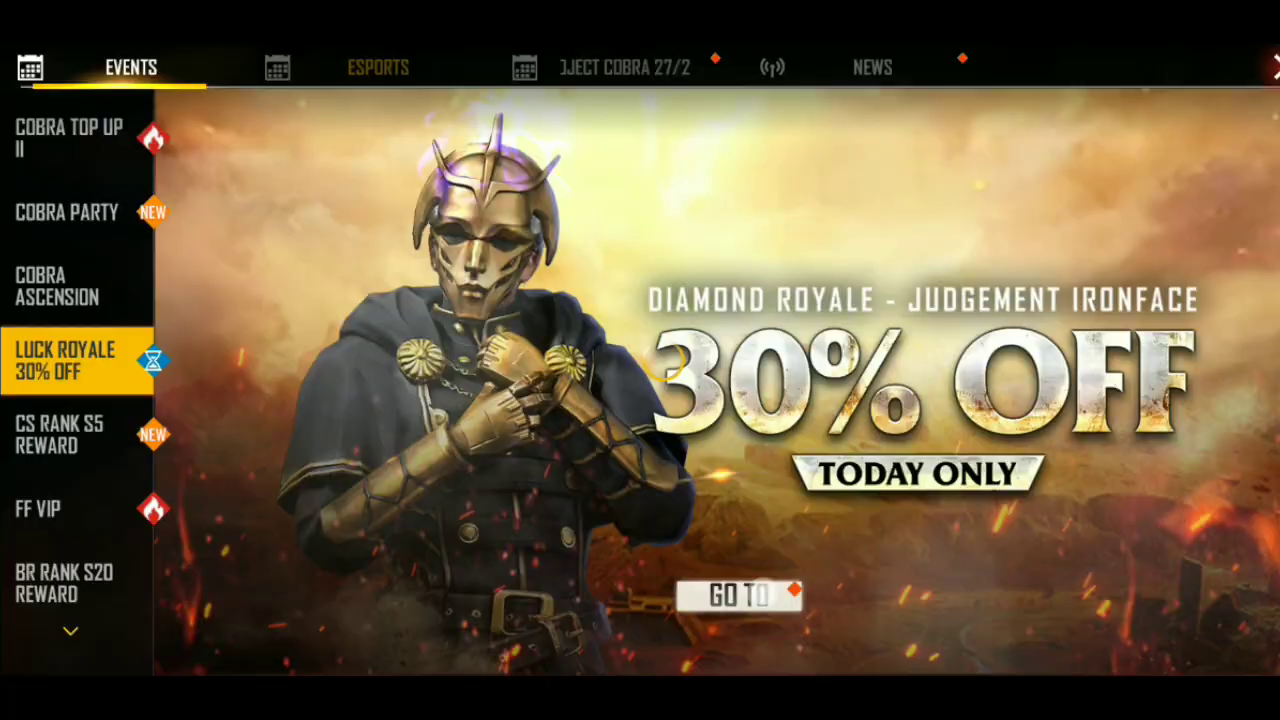
# Step: Follow the offer's GO TO link, return to the lobby, and enter Luck Royale's Cobra Ascension spin
pyautogui.click(740, 595)
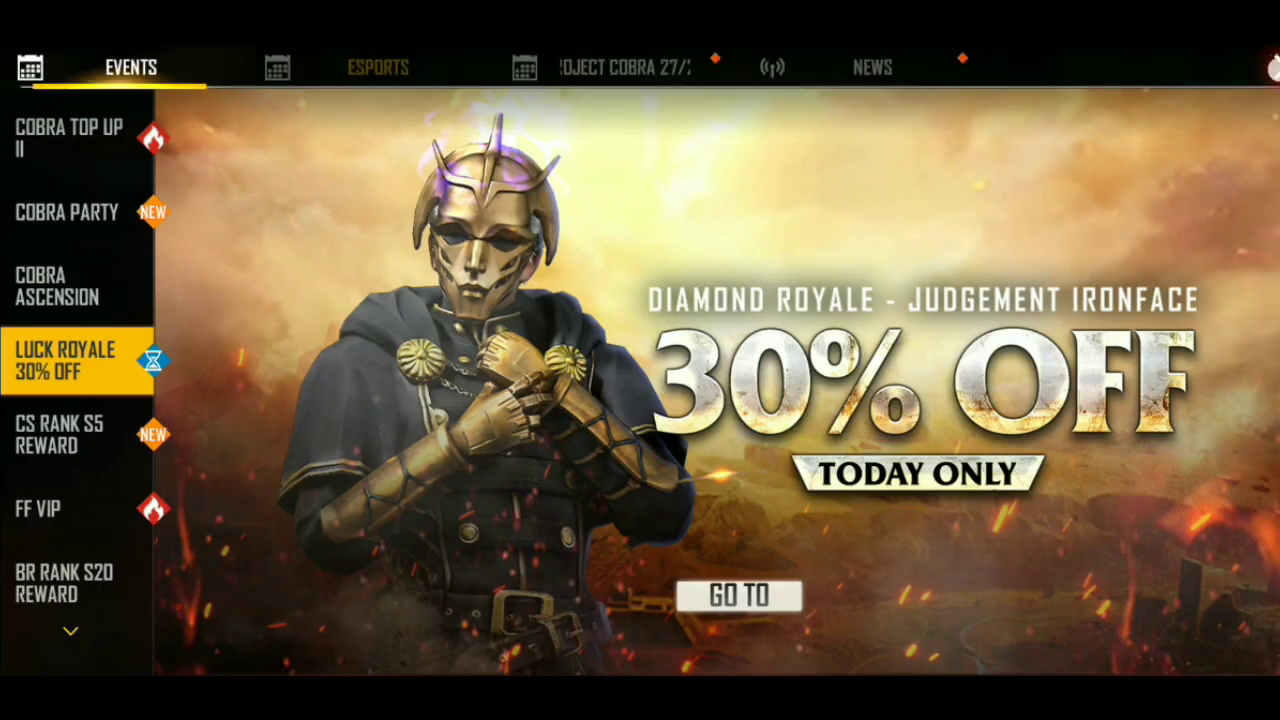
pyautogui.click(1270, 66)
pyautogui.click(97, 311)
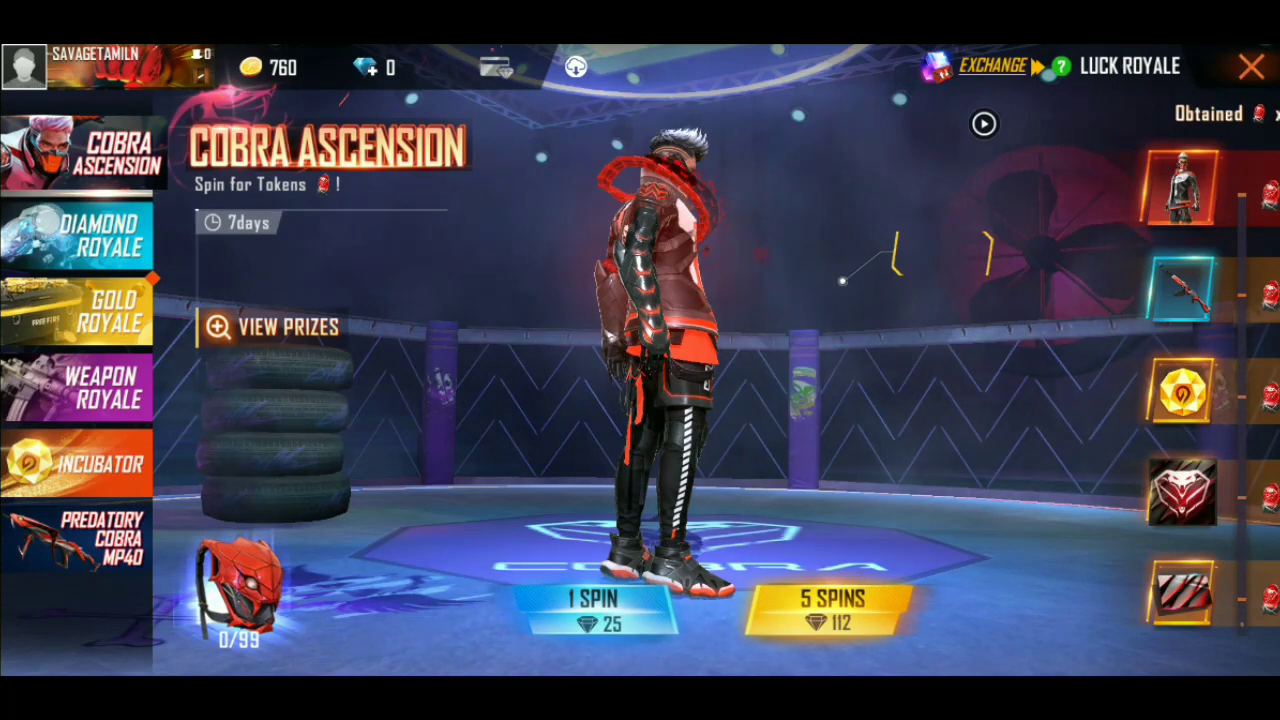
# Step: Check Judgement Ironface's 30%-off Diamond Royale spin prices, then exit to the lobby's Store
pyautogui.click(77, 236)
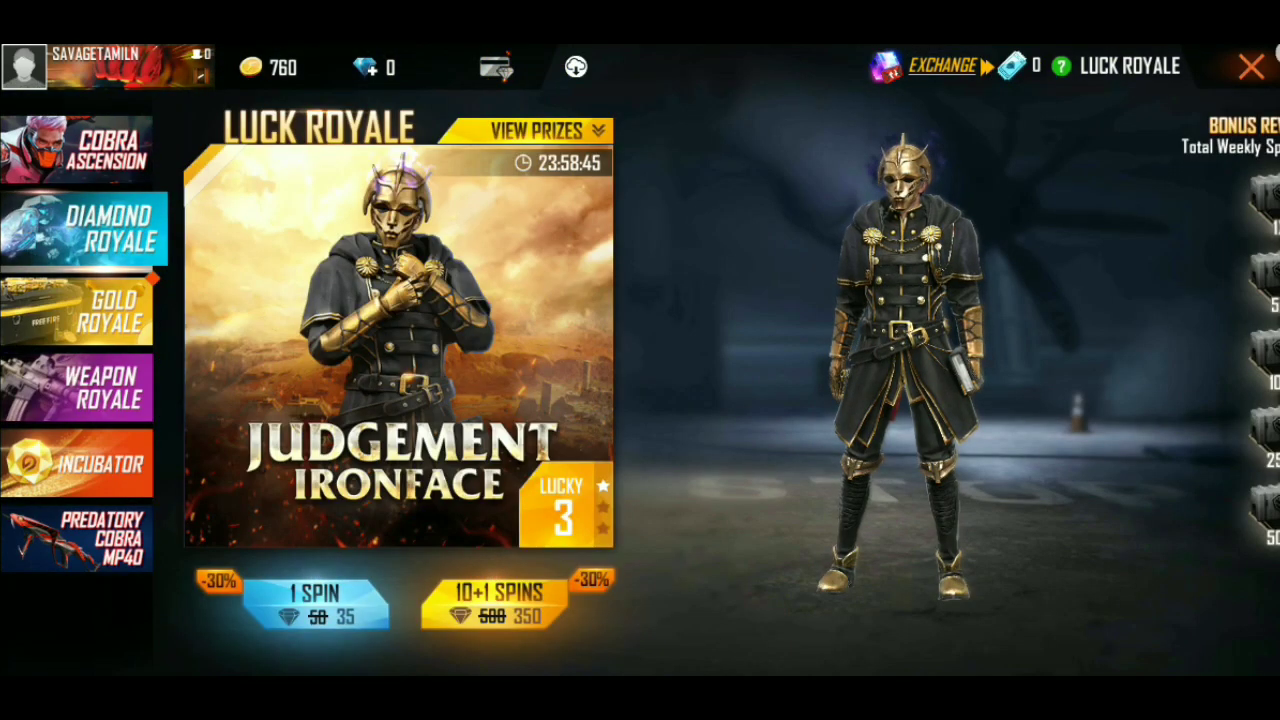
pyautogui.click(1252, 67)
pyautogui.click(72, 257)
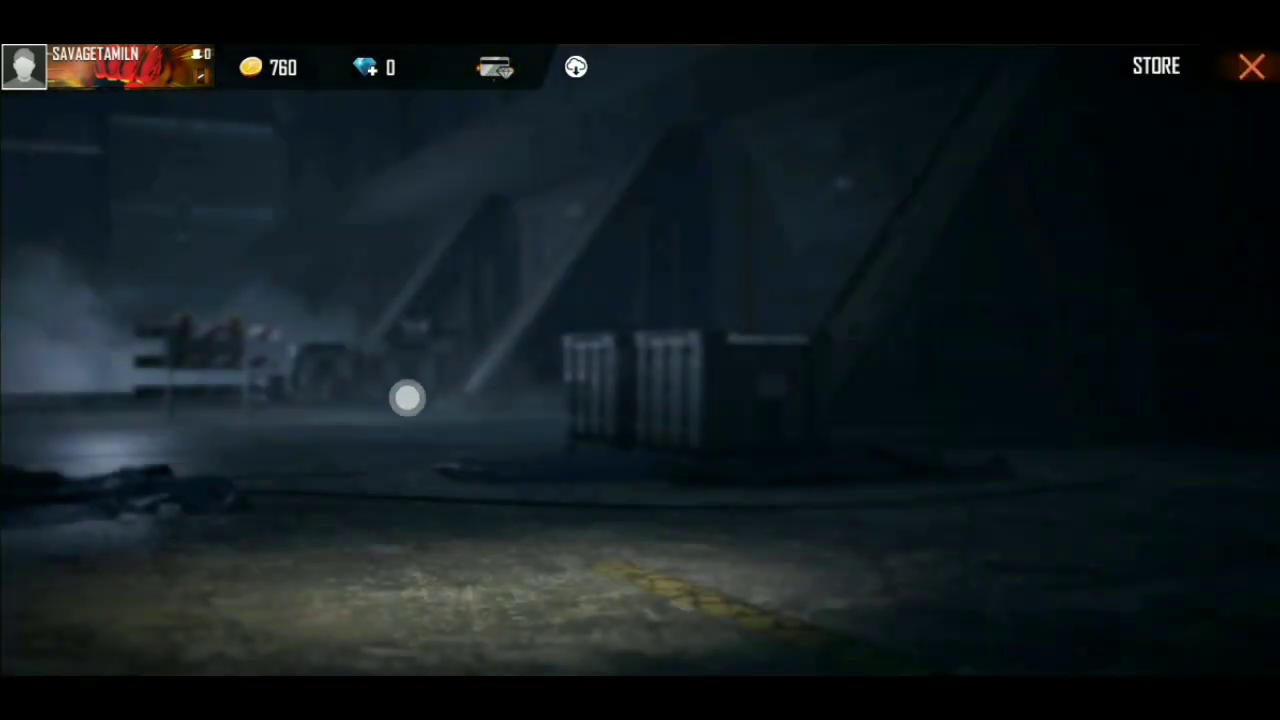